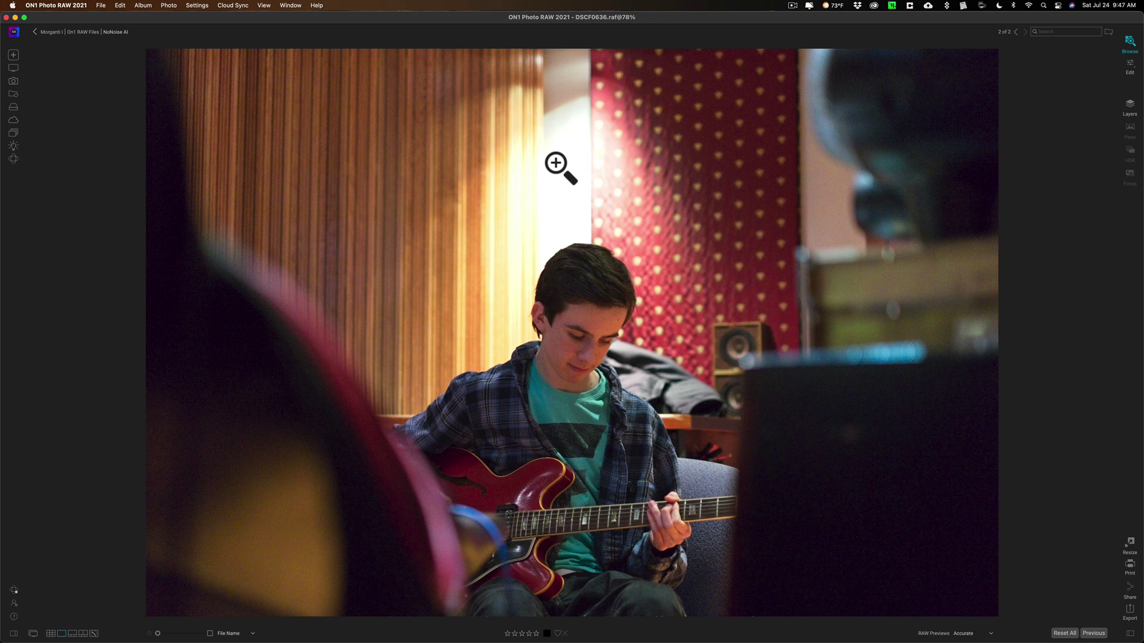
- Flip back and forth between the darker DSCF0636.dng and the brighter DSCF0636.raf to compare brightness
key("Left")
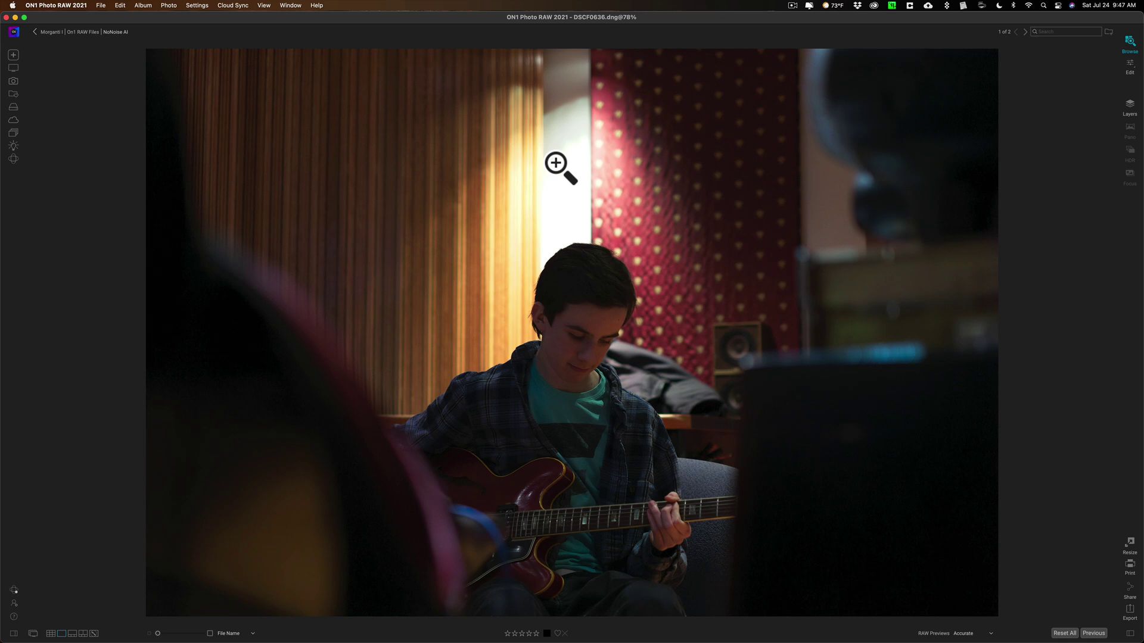
key("Right")
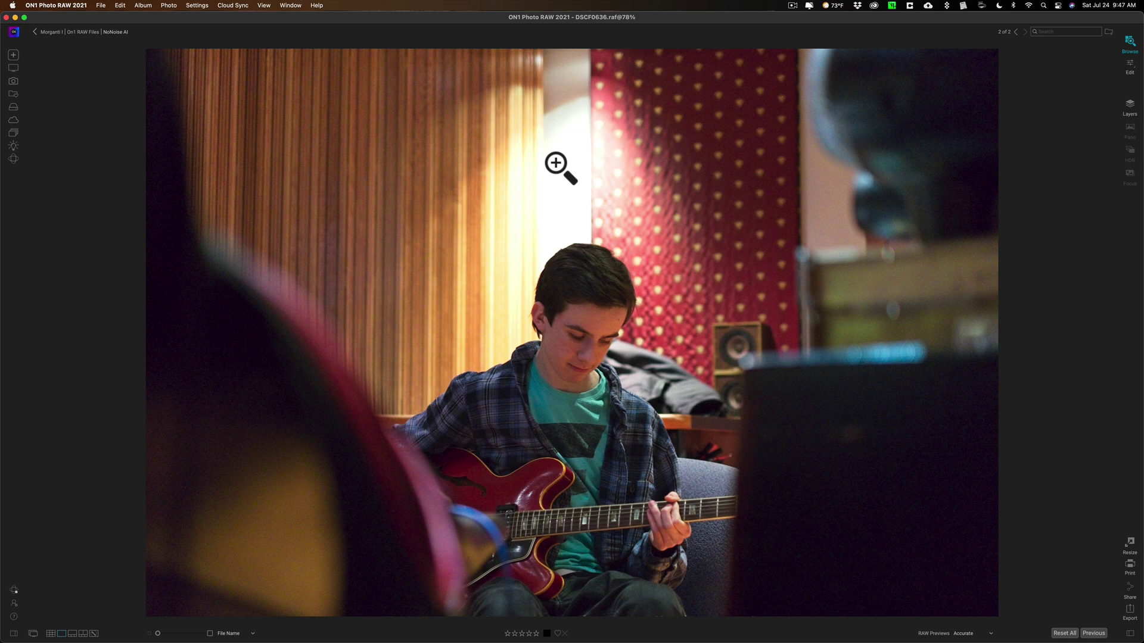
key("Left")
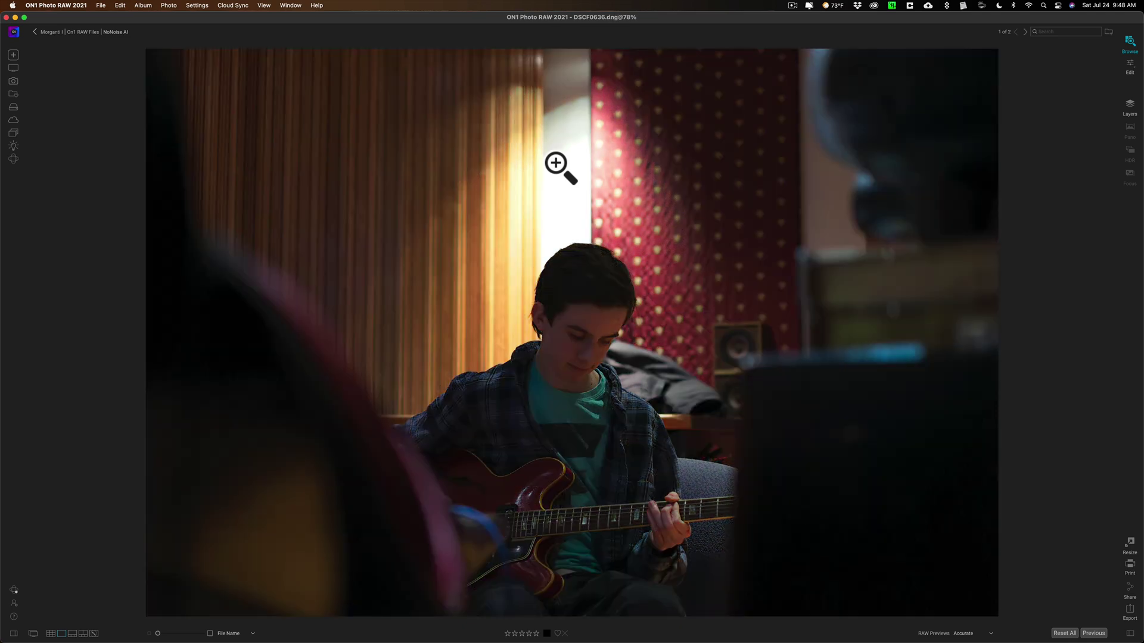
key("Right")
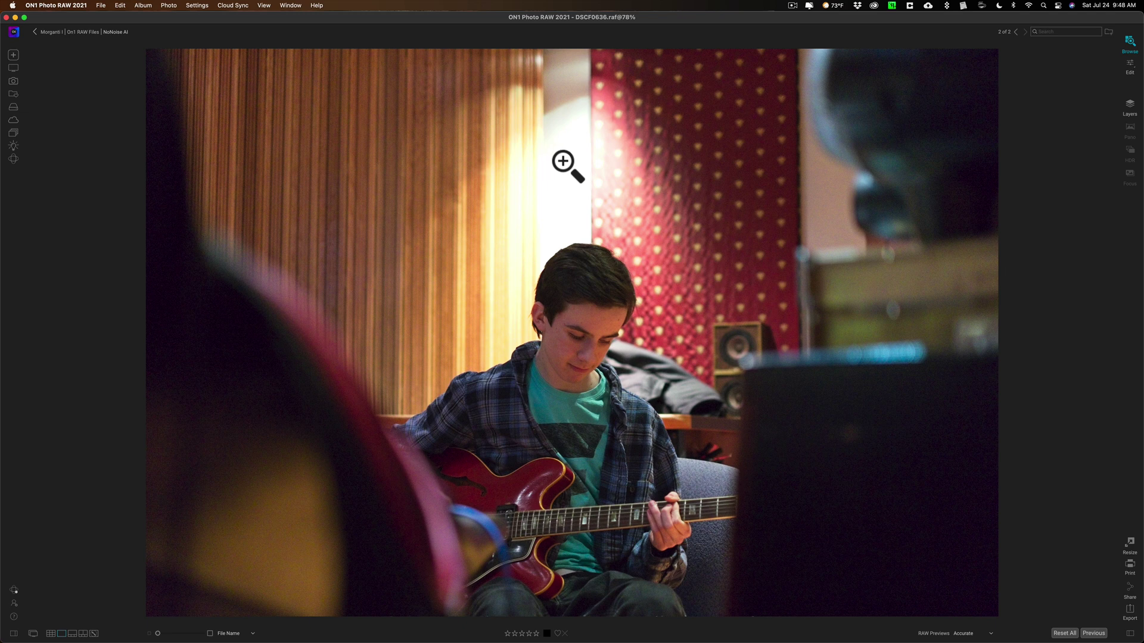
- Return to the grid, open DSCF0636.raf full-size and bring up its context menu
left_click(1127, 39)
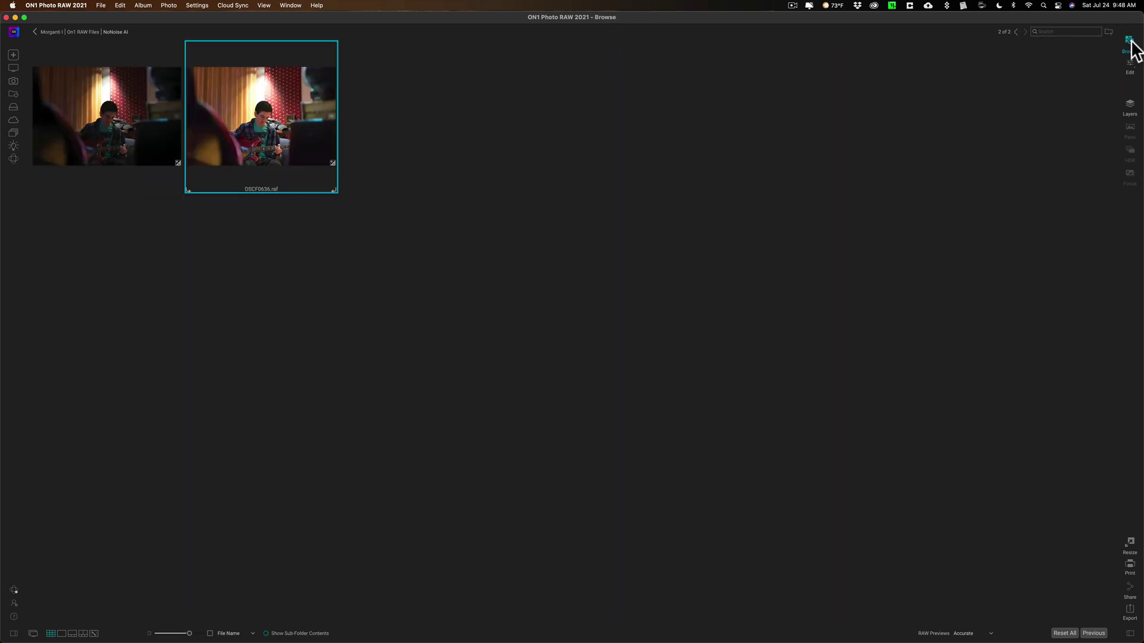
key("space")
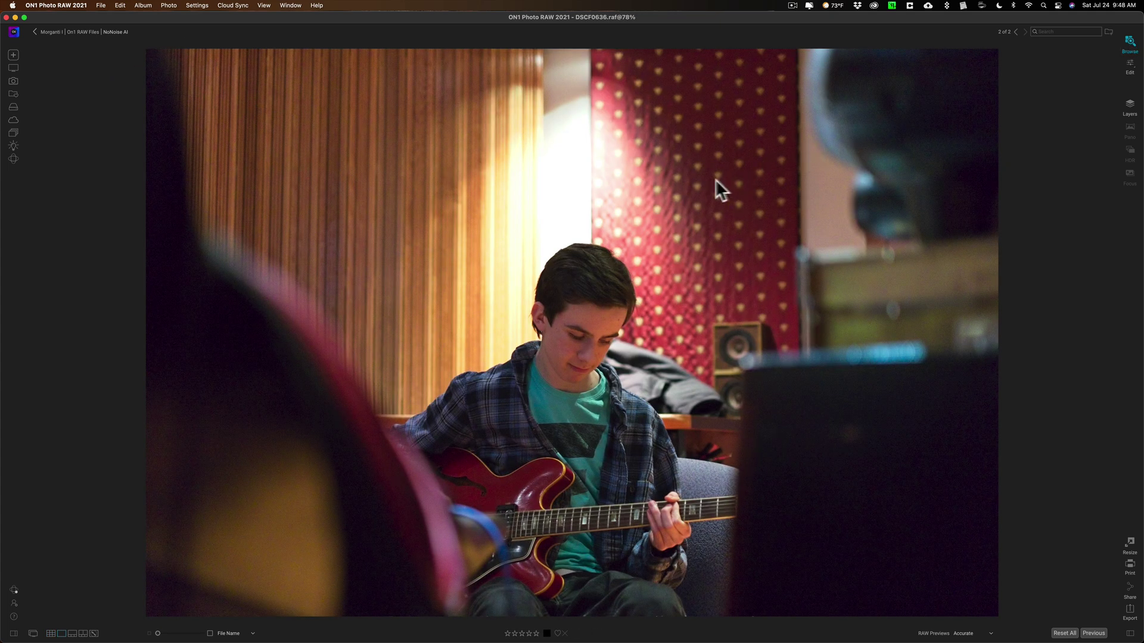
right_click(529, 70)
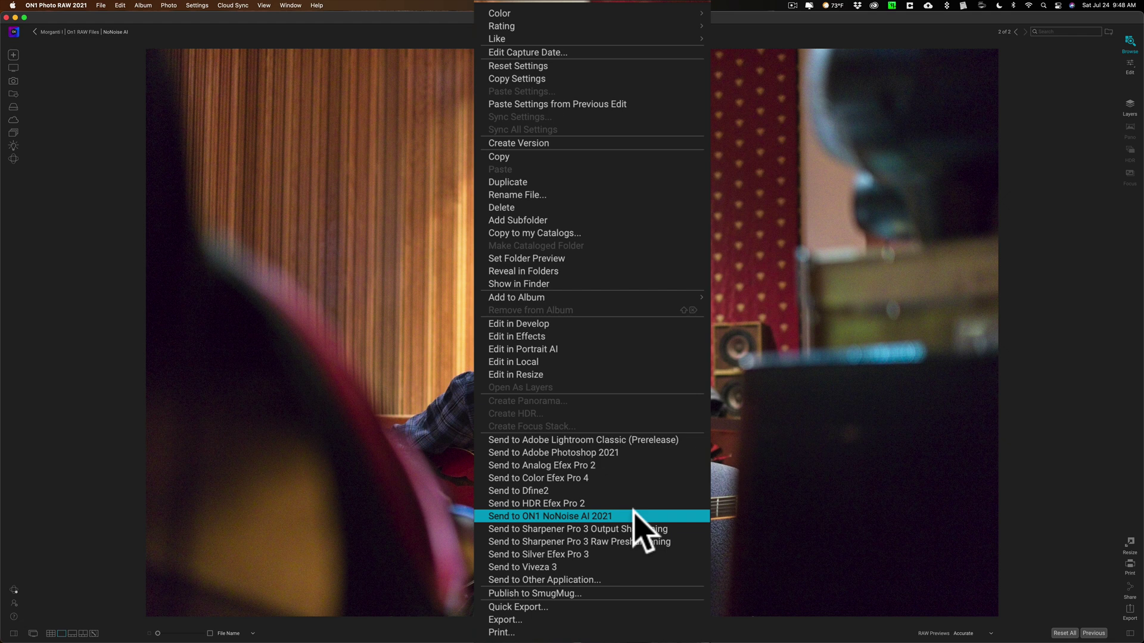
- Send DSCF0636.raf to ON1 NoNoise AI 2021, editing the original instead of a Photoshop-format copy
left_click(626, 516)
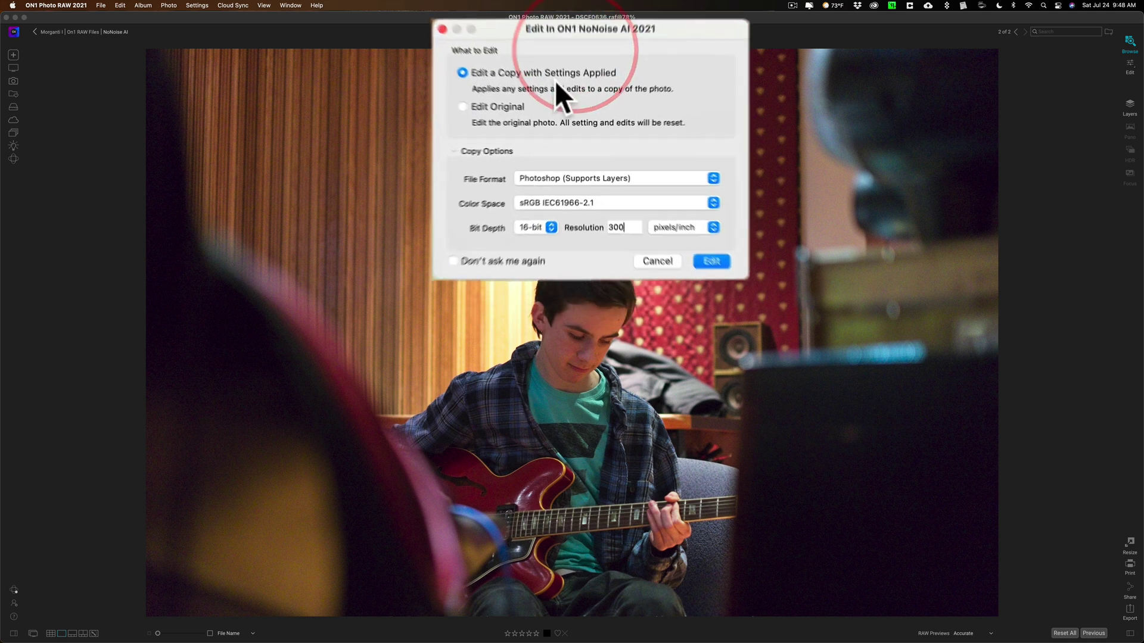
left_click(640, 204)
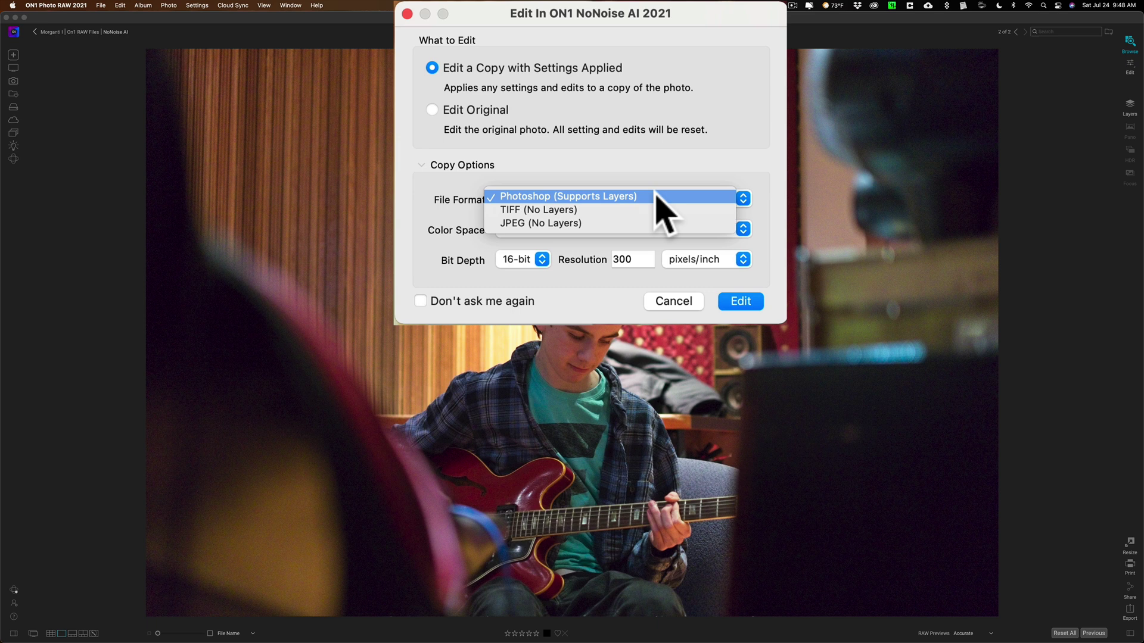
left_click(666, 140)
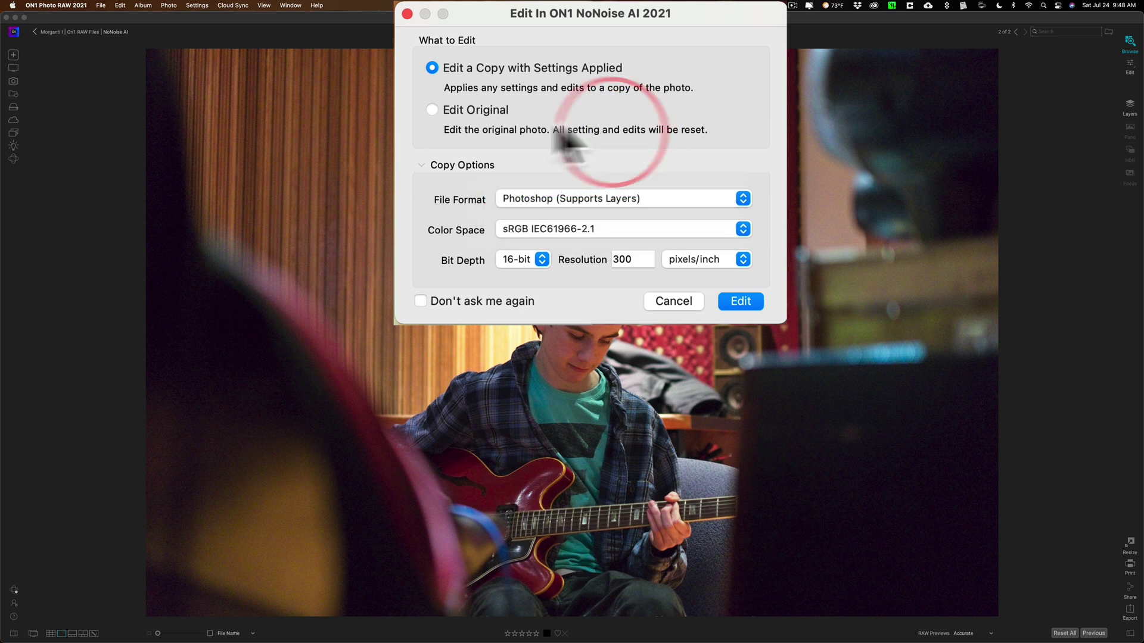
left_click(431, 111)
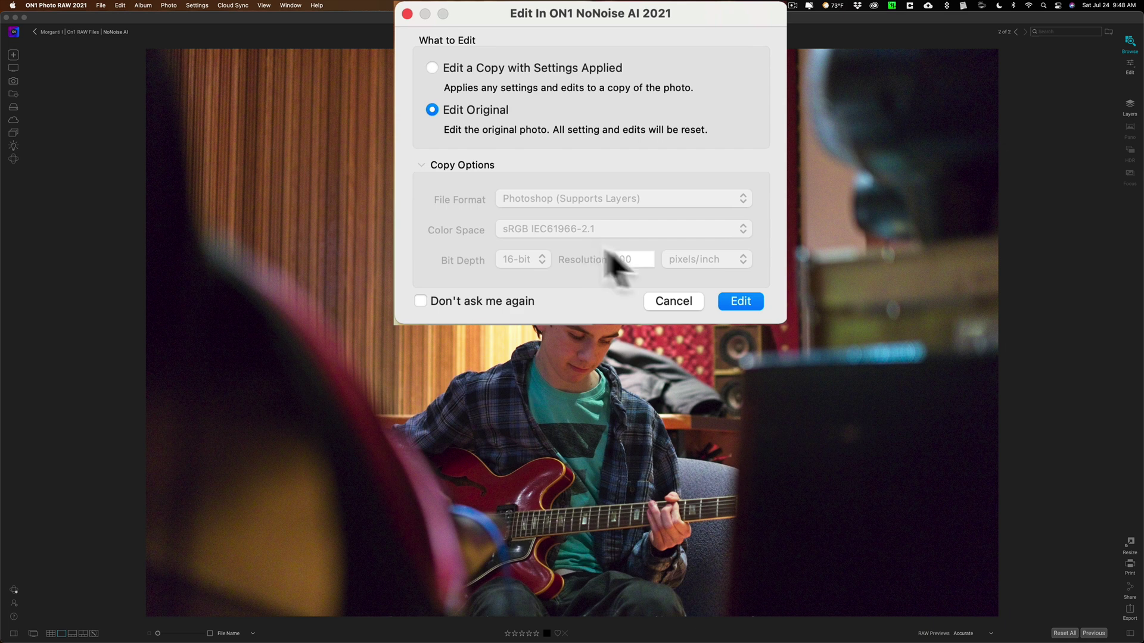
left_click(745, 297)
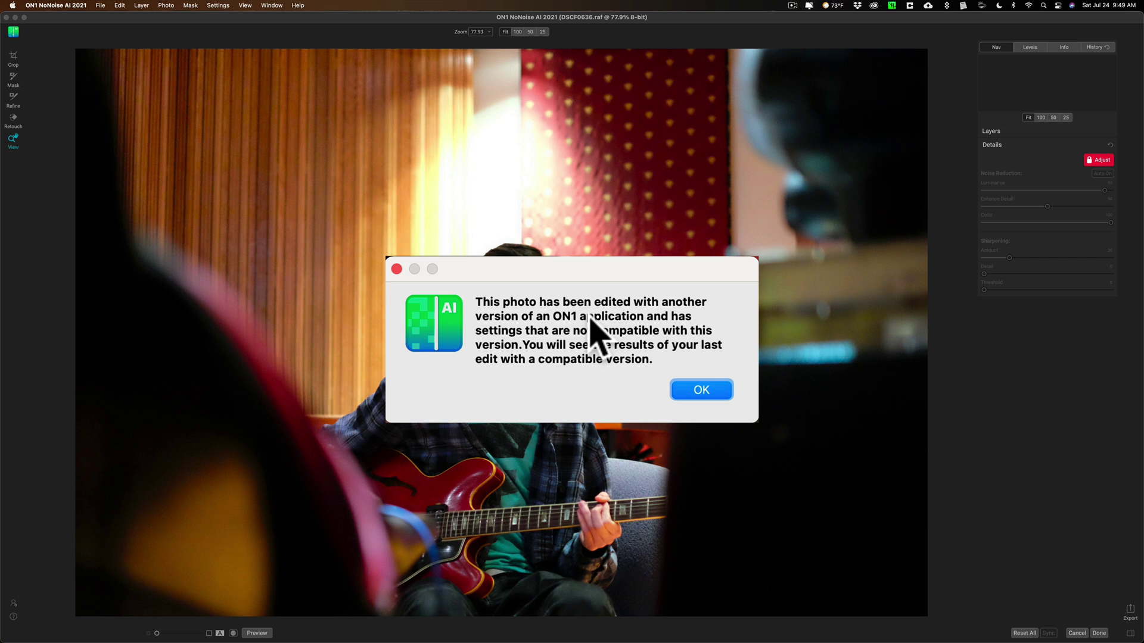
- Dismiss the incompatible-version warning and sweep the before/after divide across the guitarist to compare noise
left_click(695, 394)
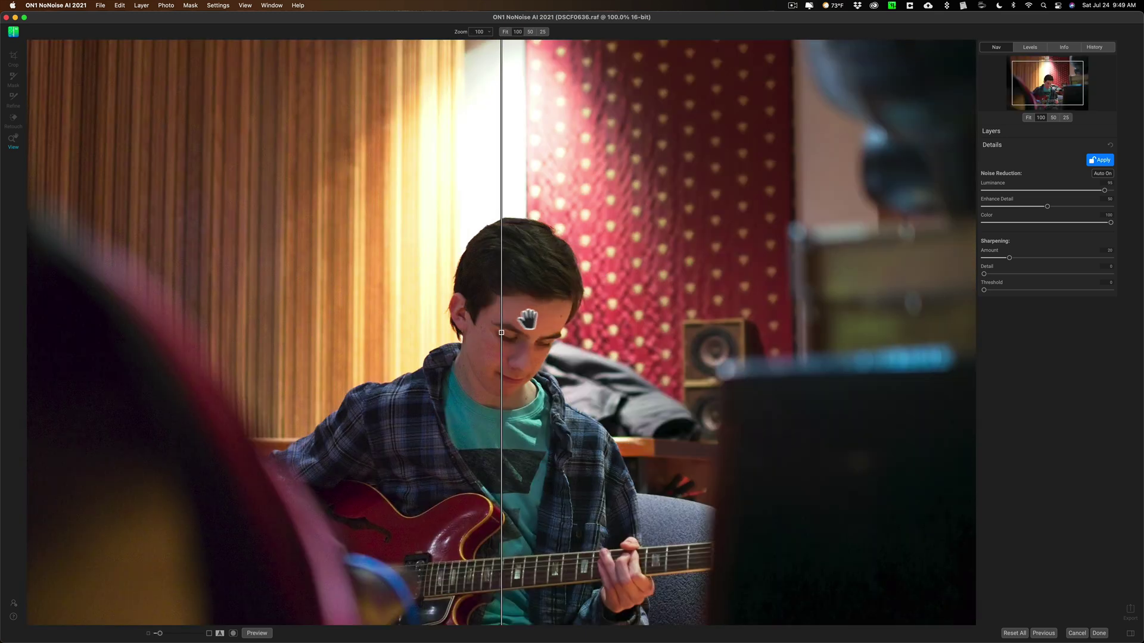
left_click_drag(502, 330, 103, 332)
left_click_drag(173, 332, 371, 299)
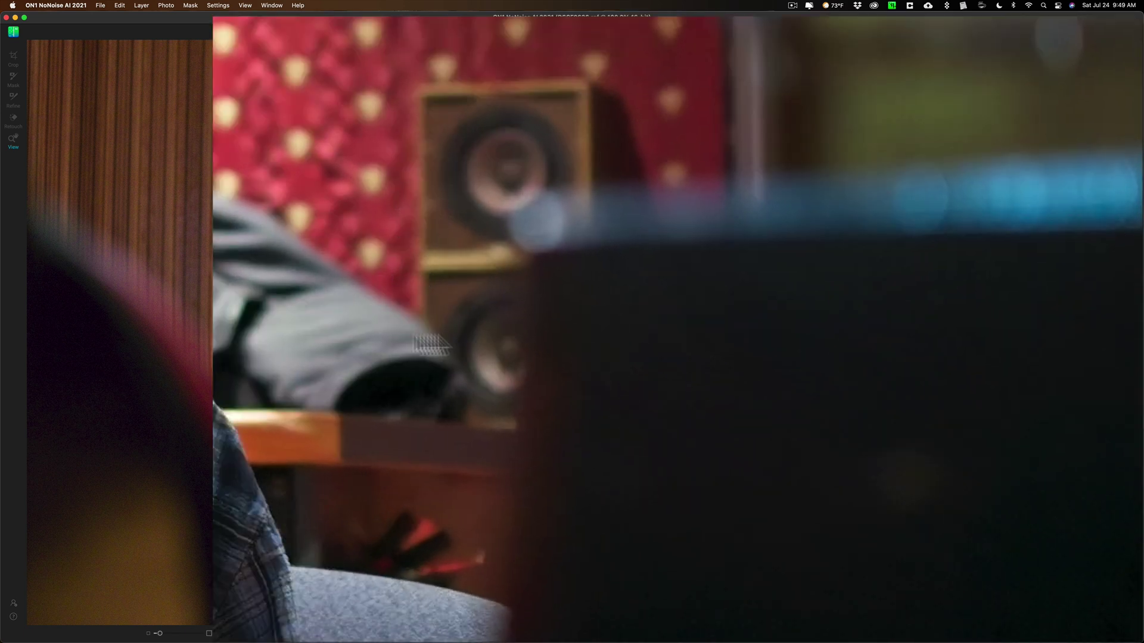
left_click_drag(227, 331, 601, 333)
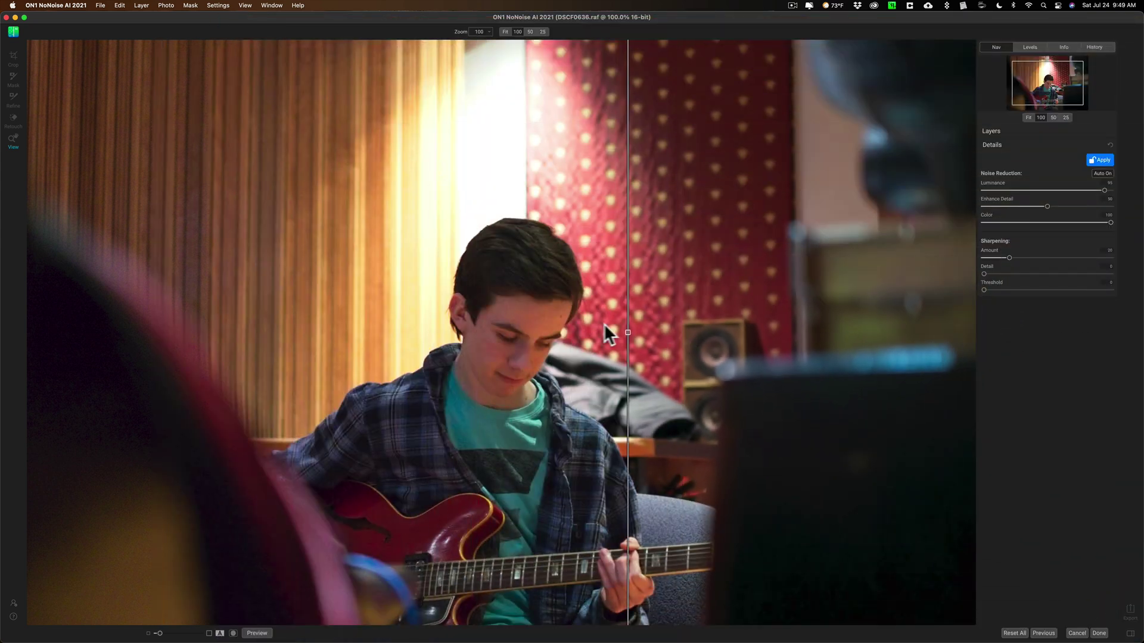
left_click(1047, 345)
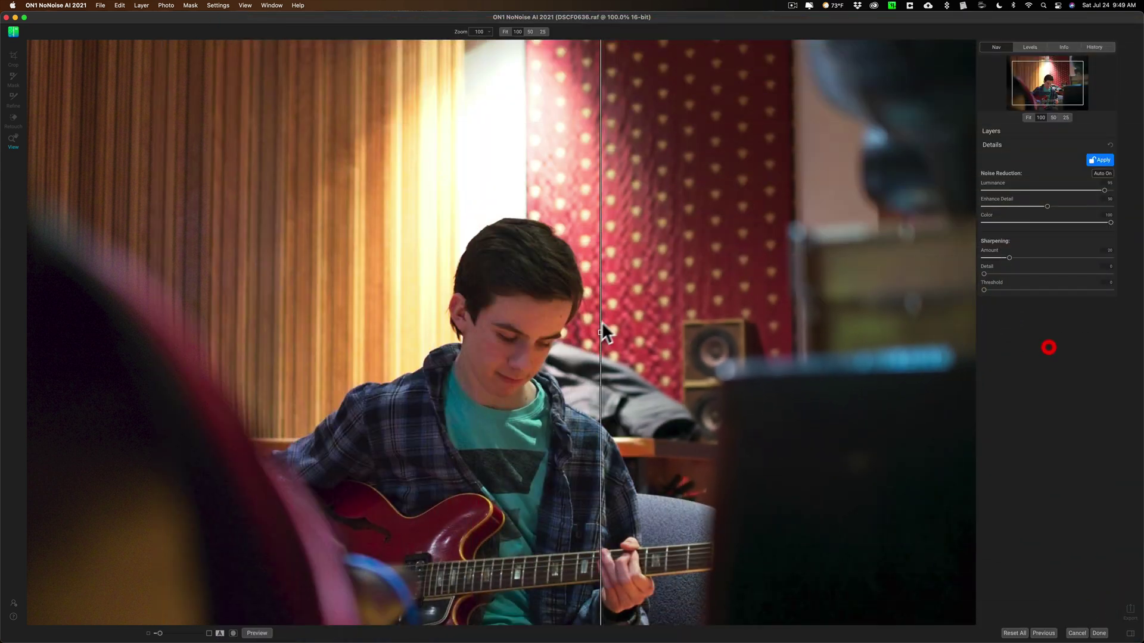
- Finish the denoise, keep DNG (*.dng) as the format and append -2 to the file name
left_click(1099, 633)
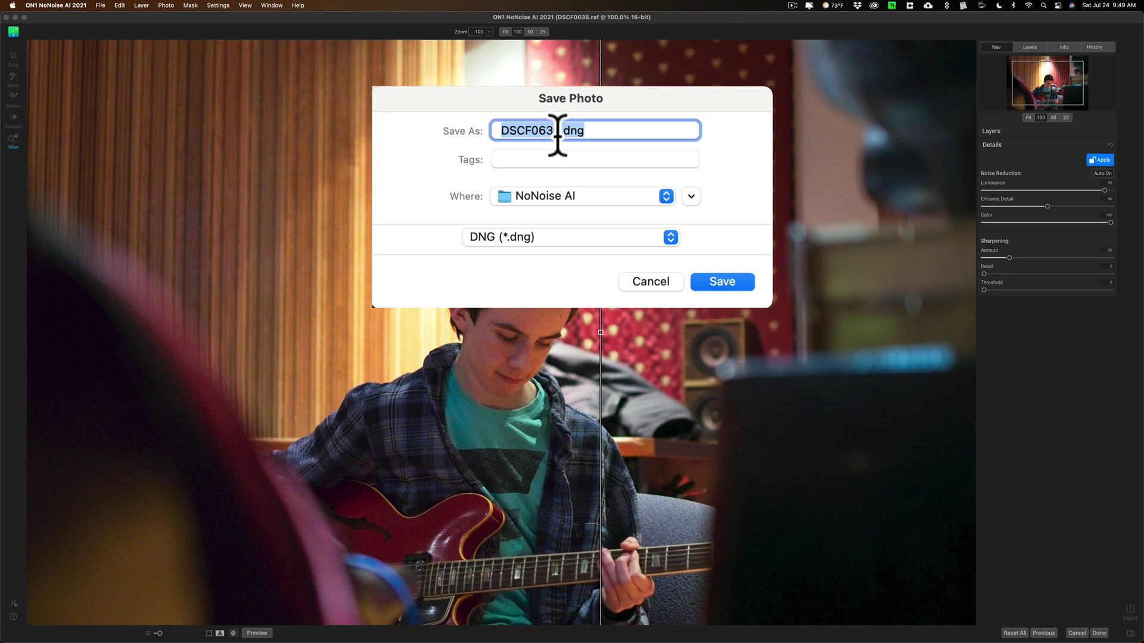
left_click(577, 236)
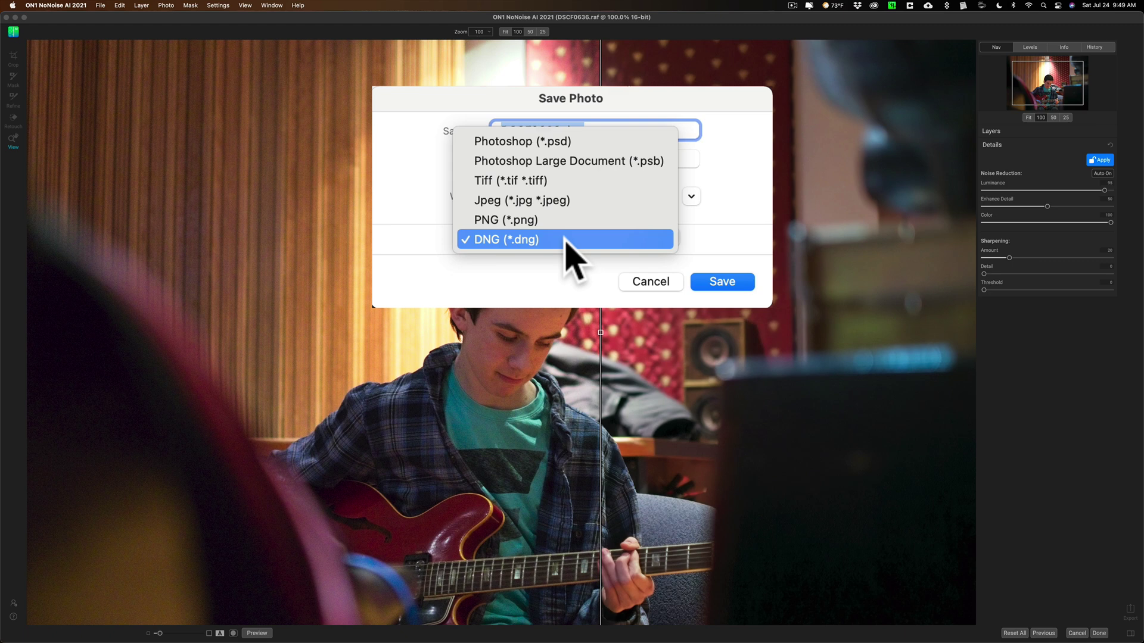
left_click(564, 241)
left_click(561, 132)
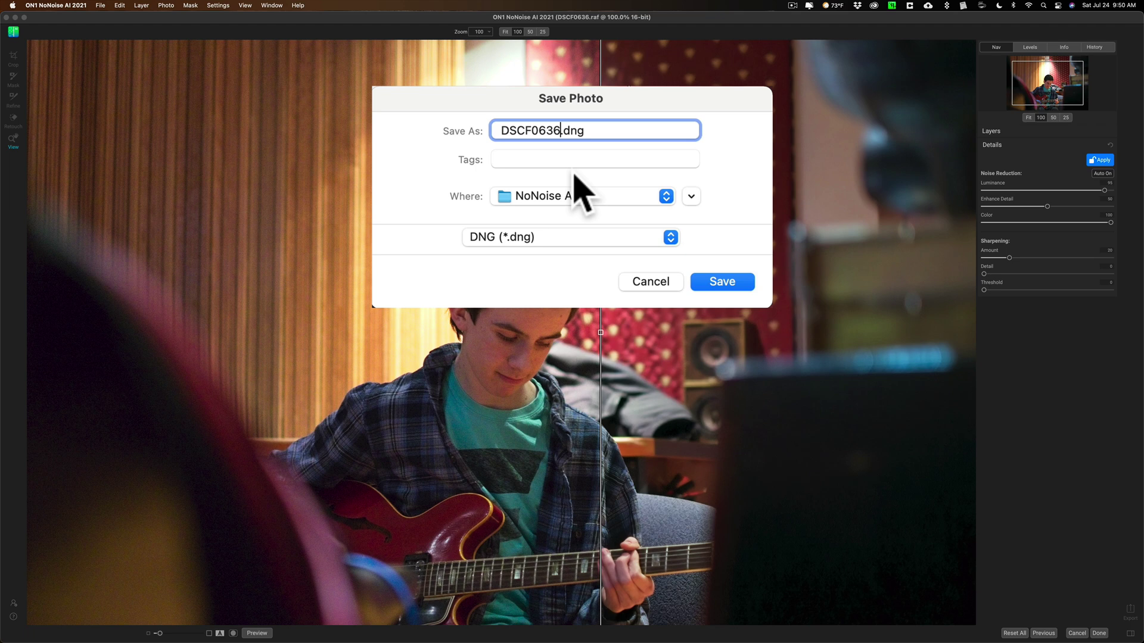
type("-2")
- Save the photo as DSCF0636-2.dng, then quit ON1 NoNoise AI 2021 from its application menu
left_click(722, 282)
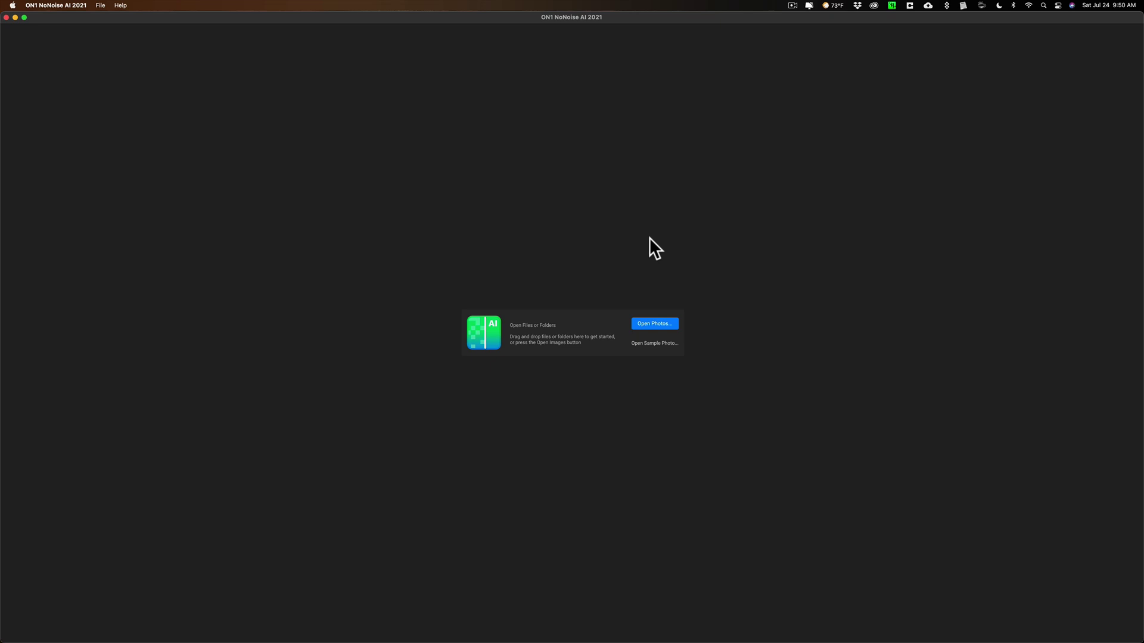
left_click(31, 5)
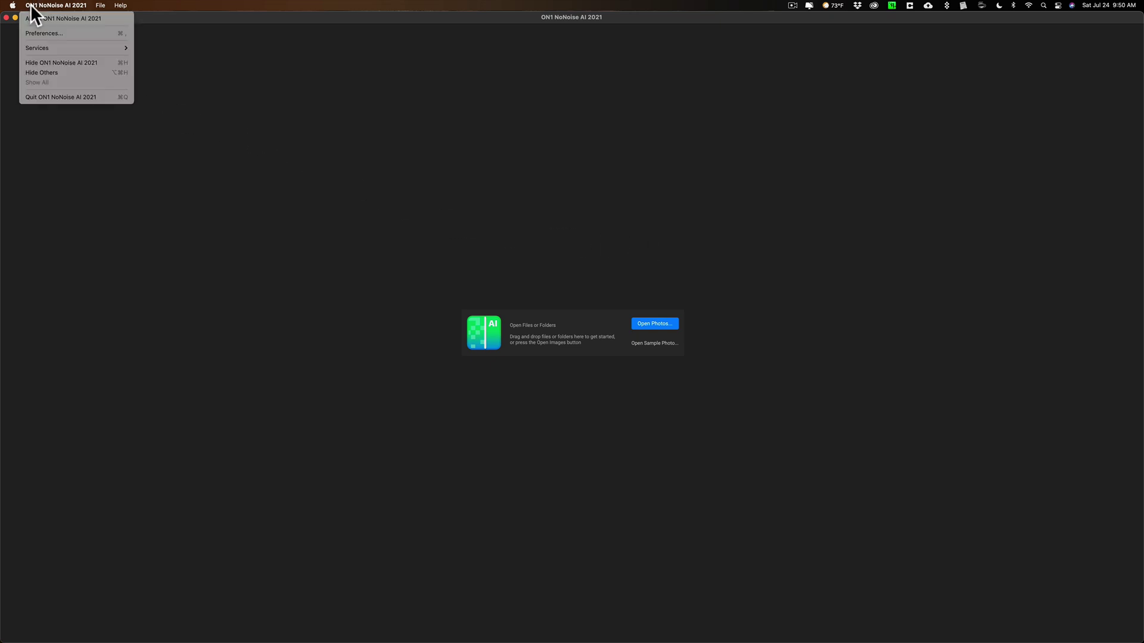
left_click(36, 95)
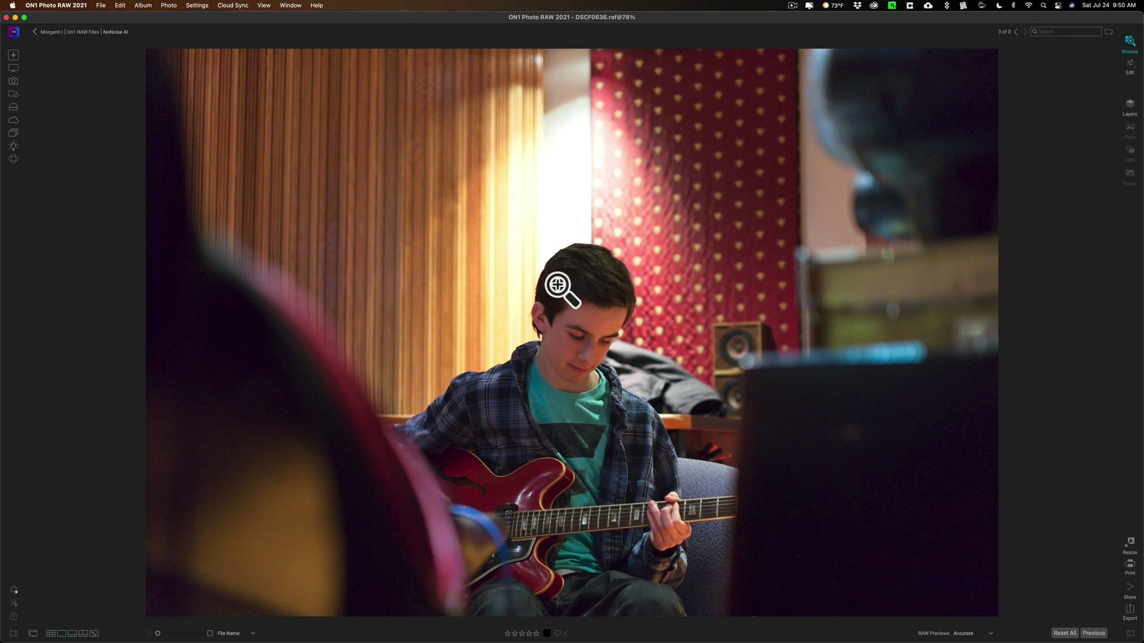
- Show the three versions as thumbnails, select each in turn, and open DSCF0636.raf full-size
key("g")
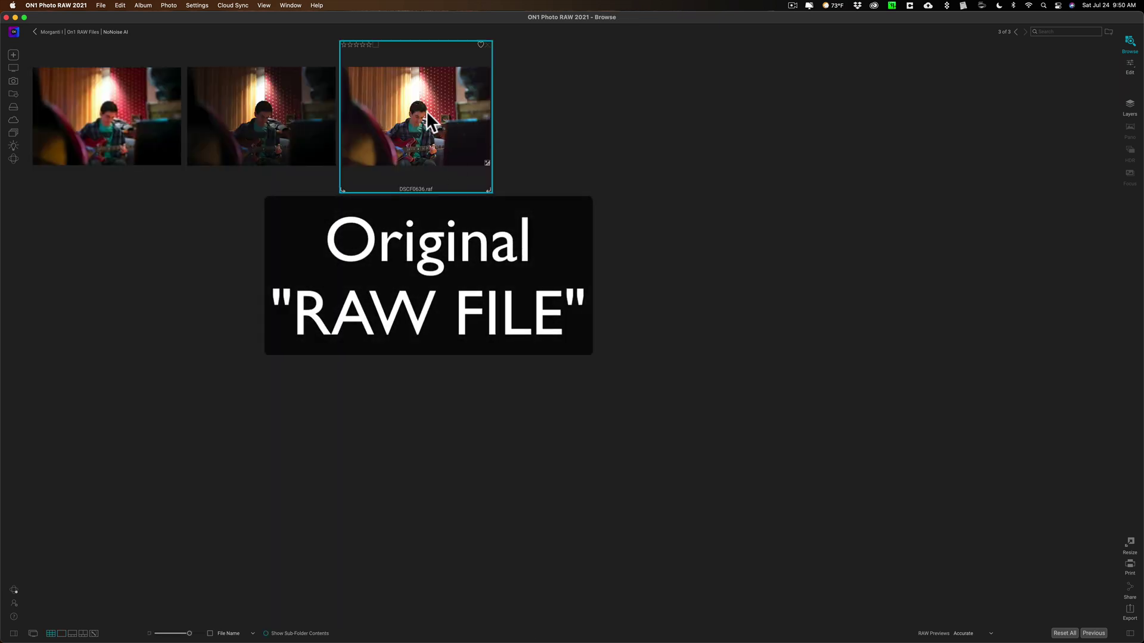
left_click(243, 124)
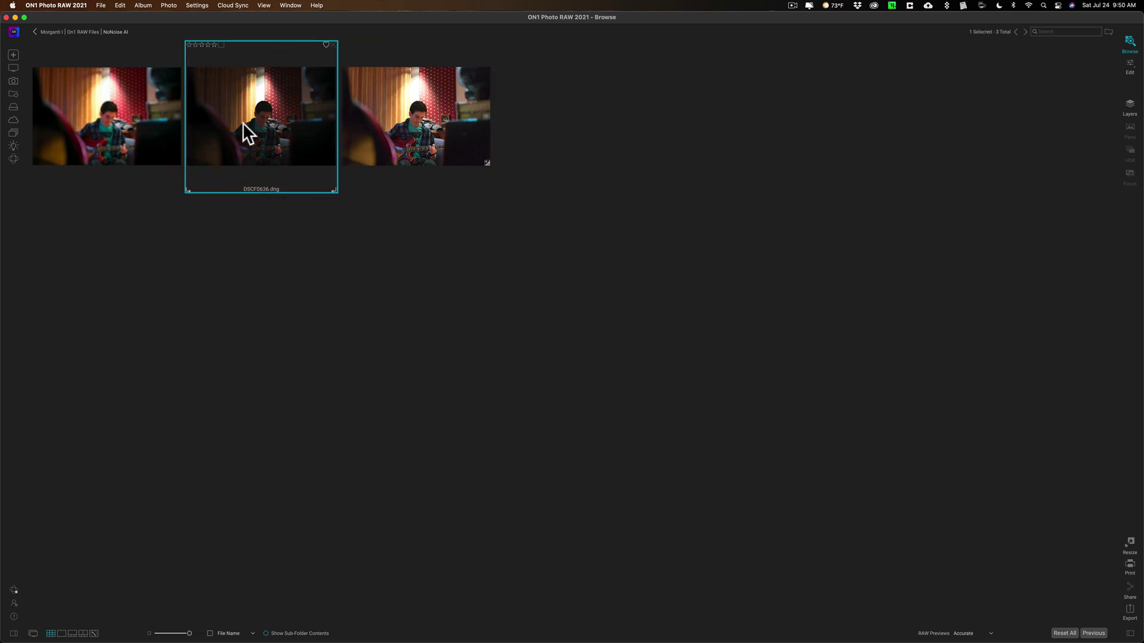
left_click(119, 124)
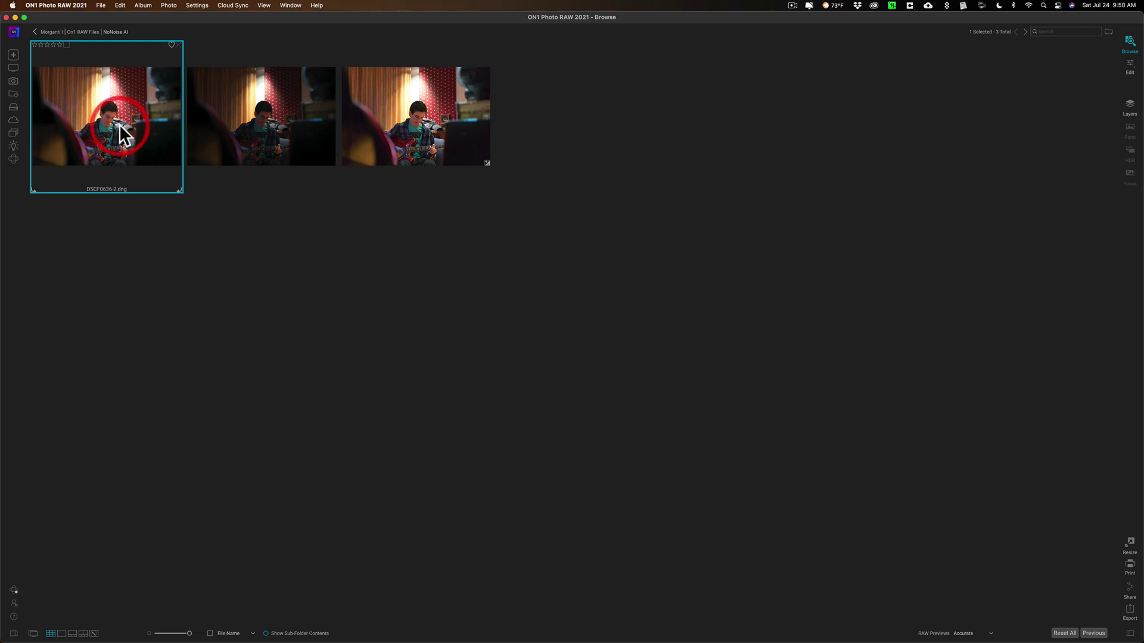
left_click(283, 119)
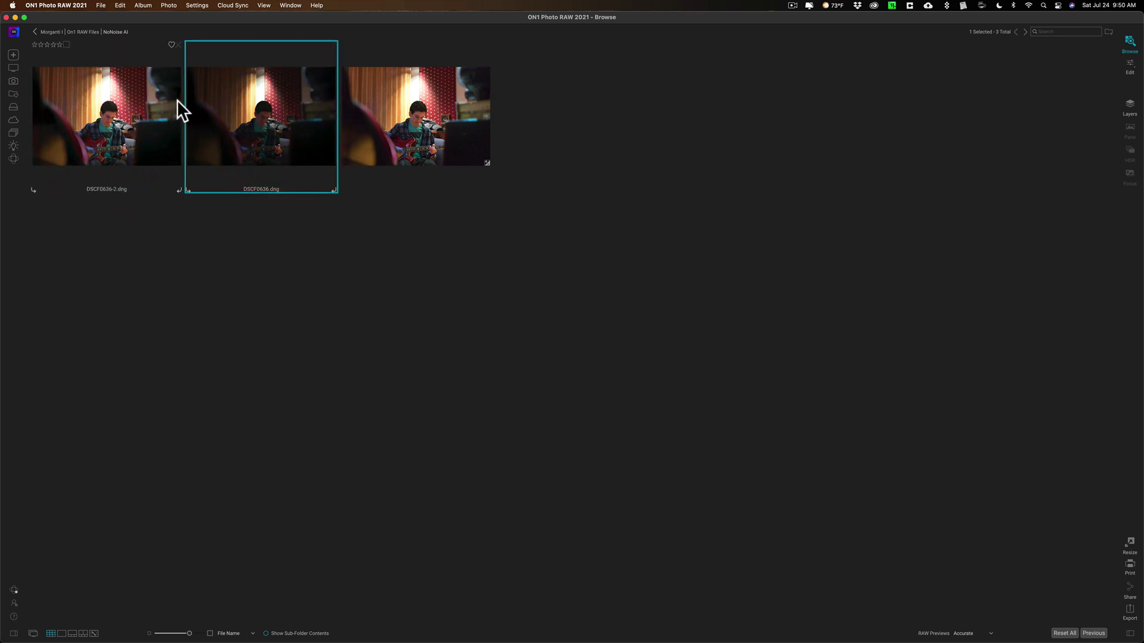
left_click(416, 115)
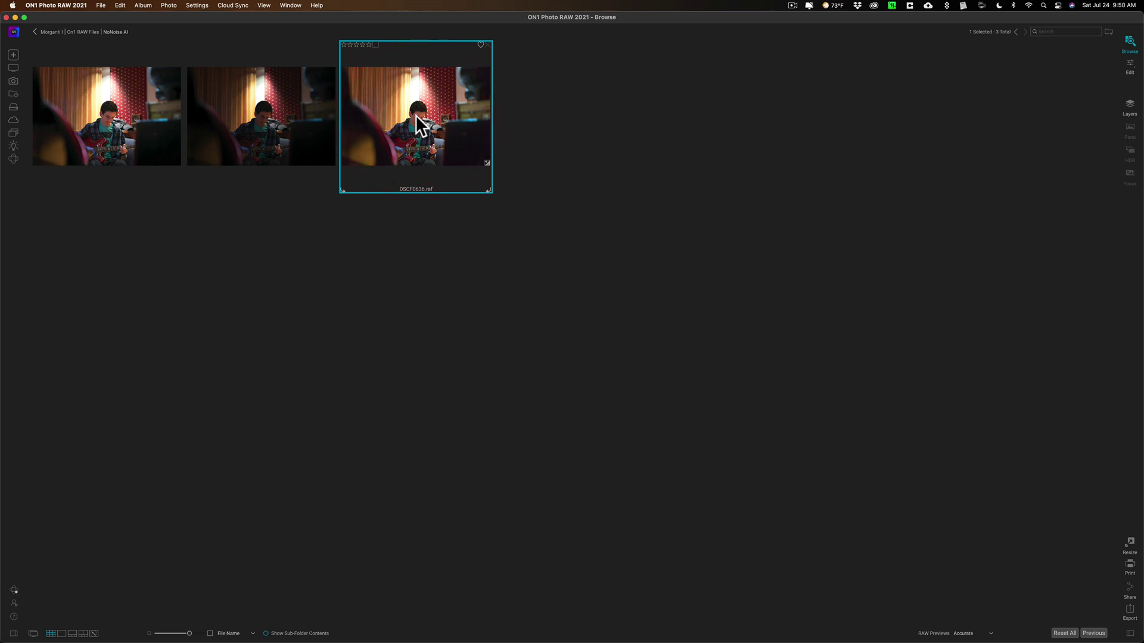
double_click(416, 114)
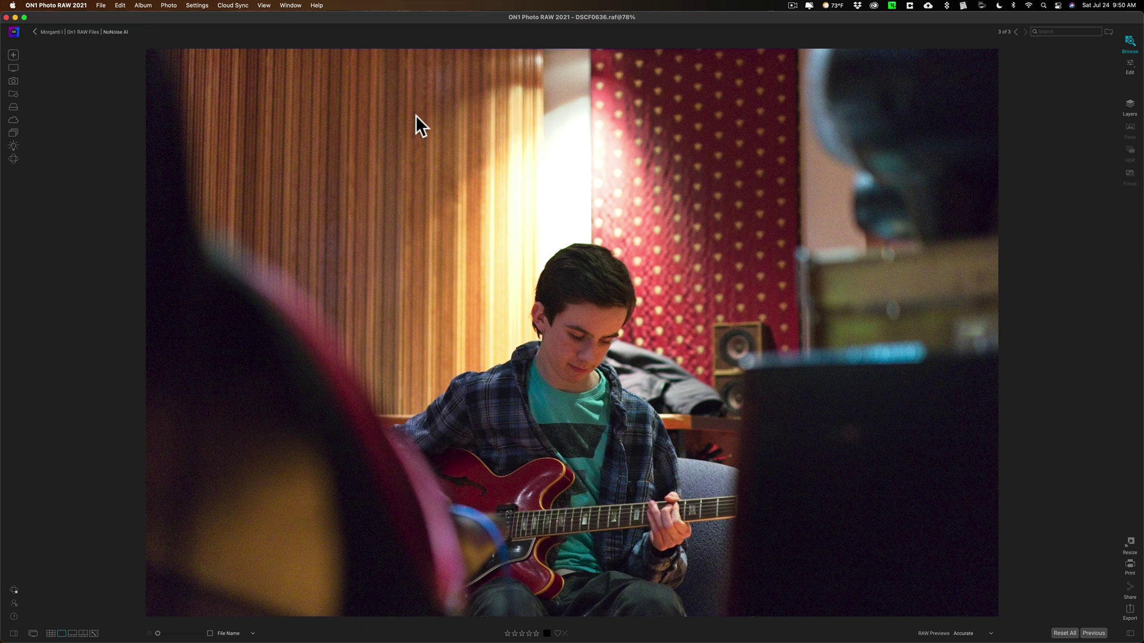
- Zoom in and back to fit, then cycle through DSCF0636.raf, DSCF0636.dng and DSCF0636-2.dng comparing brightness
left_click(416, 115)
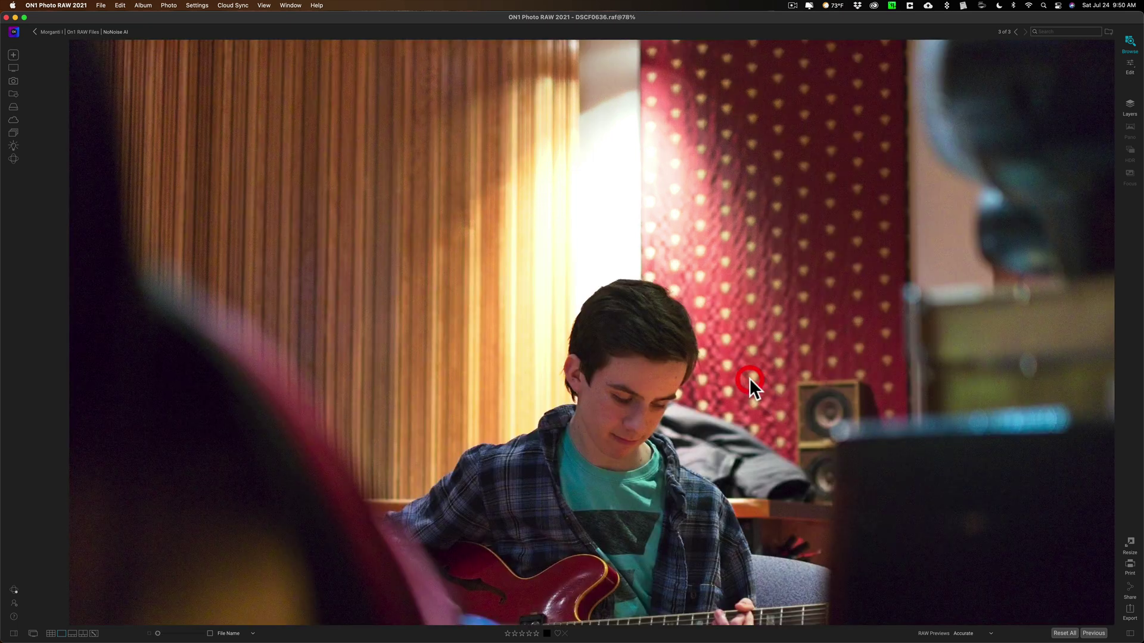
left_click(749, 377)
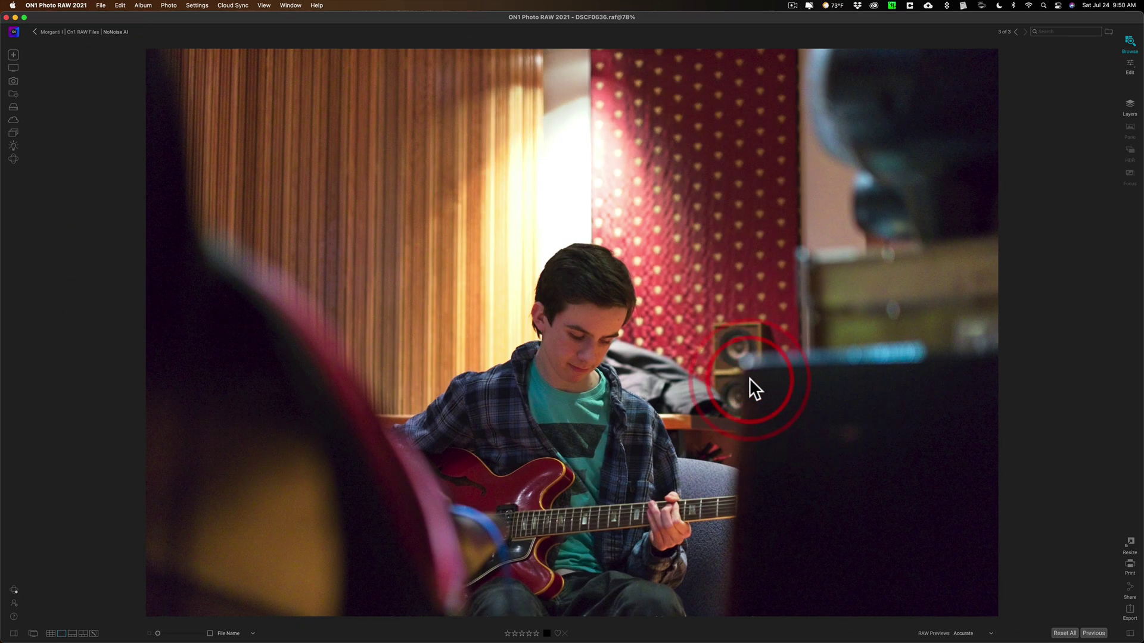
key("Left")
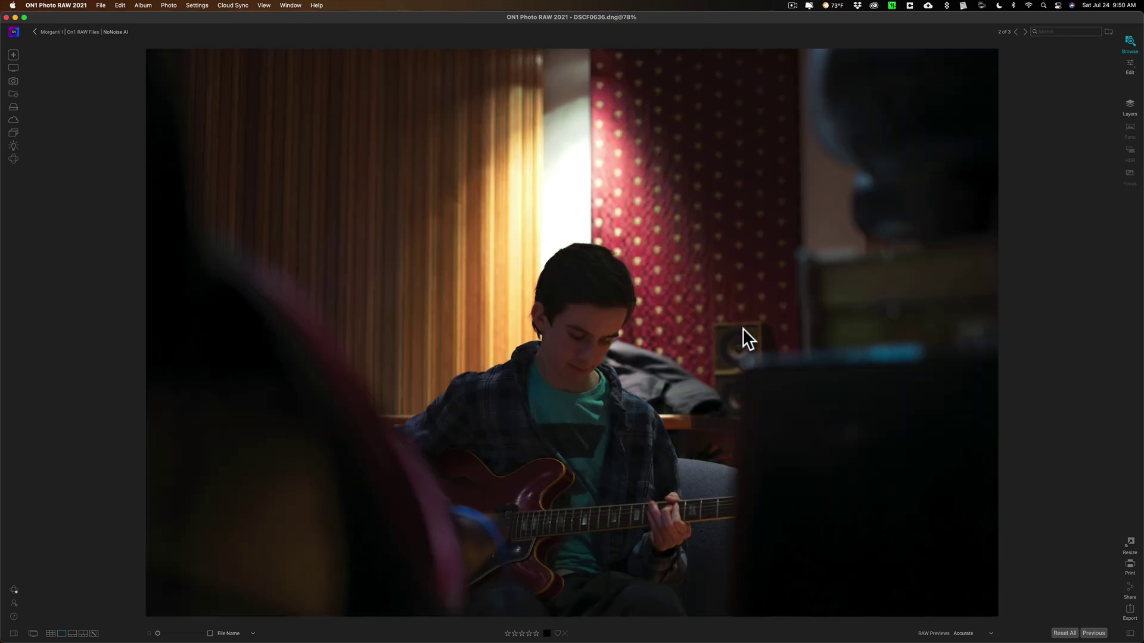
key("Left")
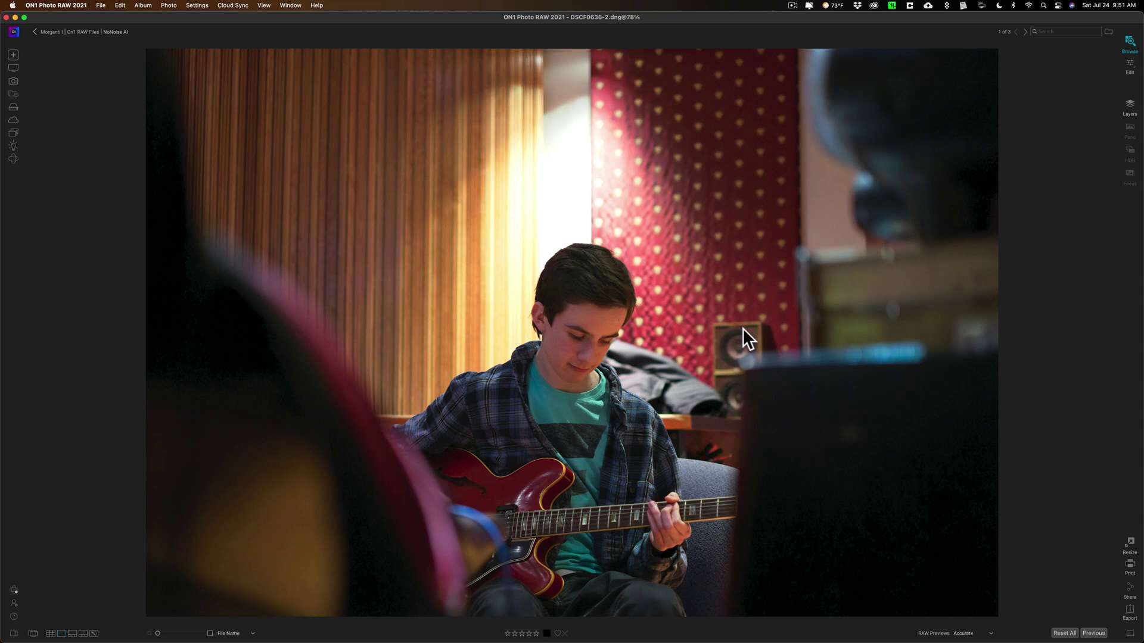
key("Right")
key("Right")
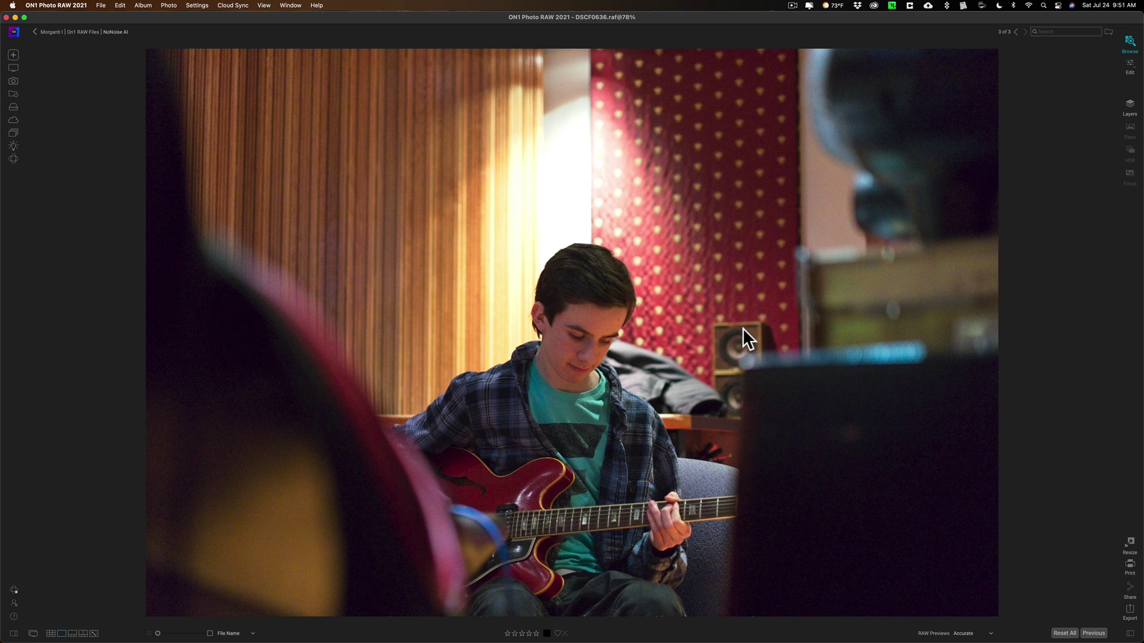
key("Left")
key("Left")
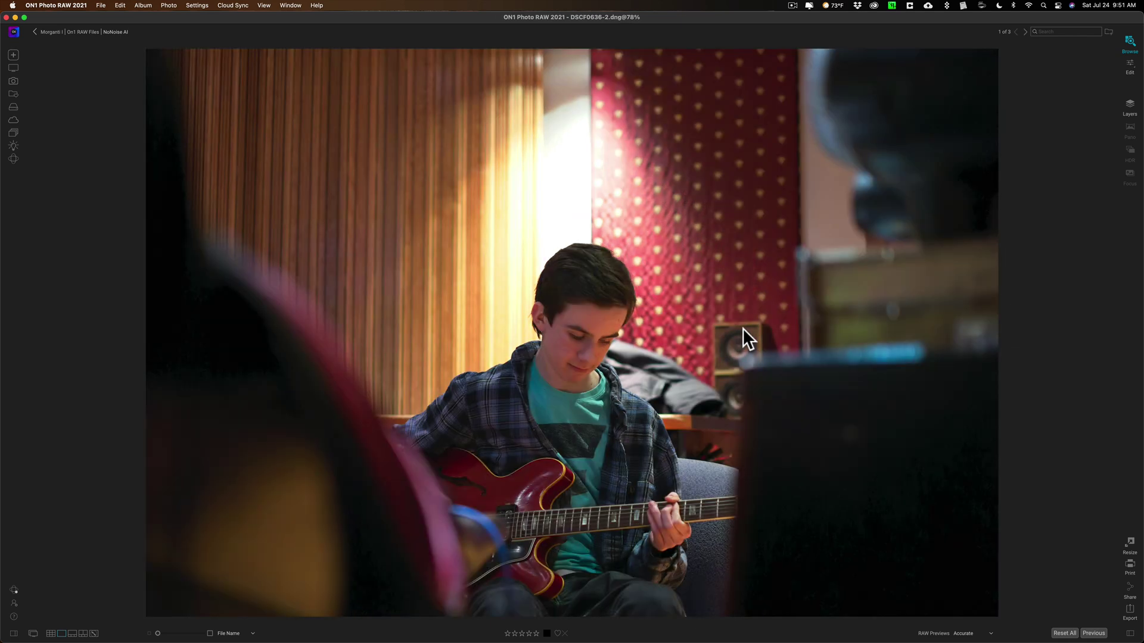